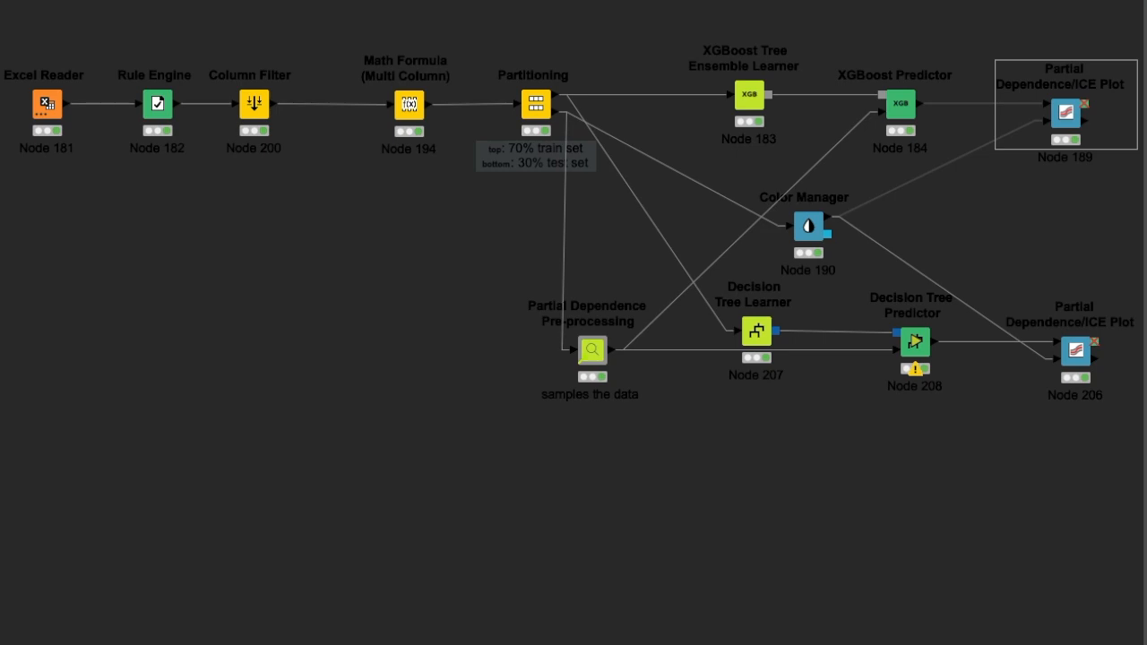
- Review the Excel Reader's column transformations and data preview, widening the dialog and the DEATH_EVENT column, and close it without changes
left_click(31, 88)
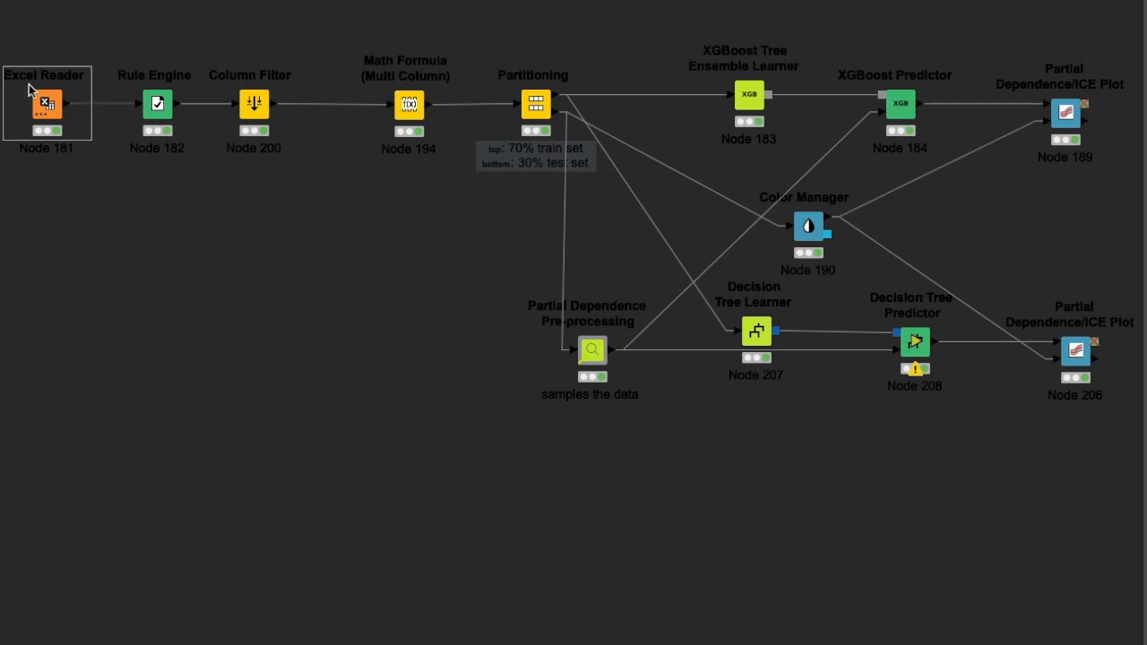
right_click(30, 86)
left_click(67, 94)
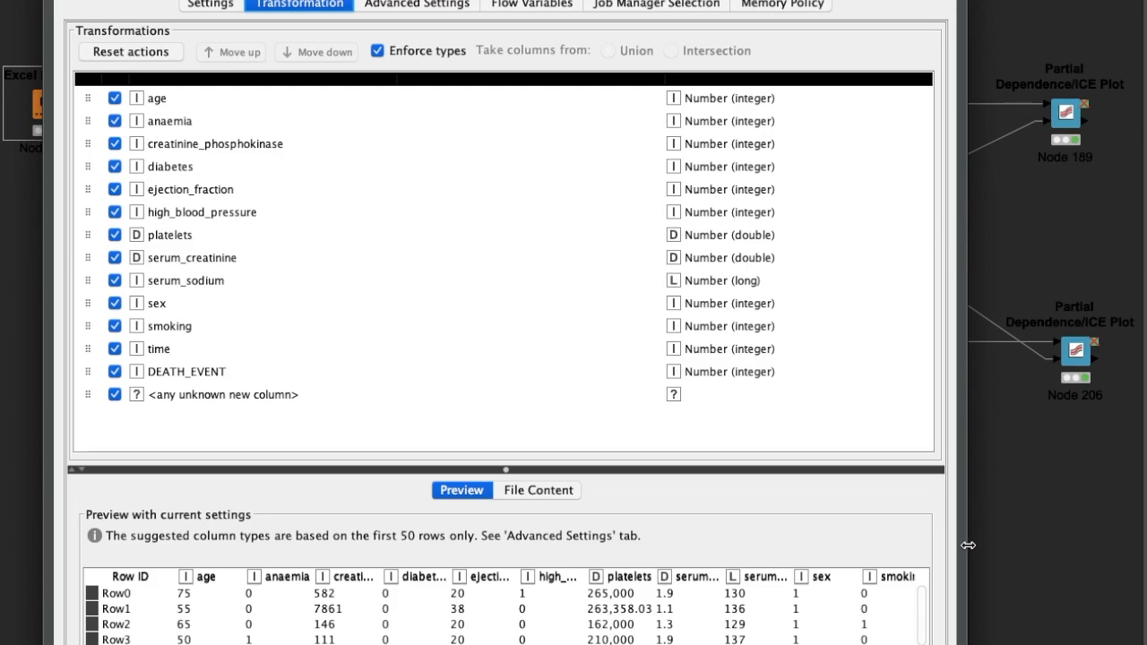
left_click_drag(970, 543, 1146, 544)
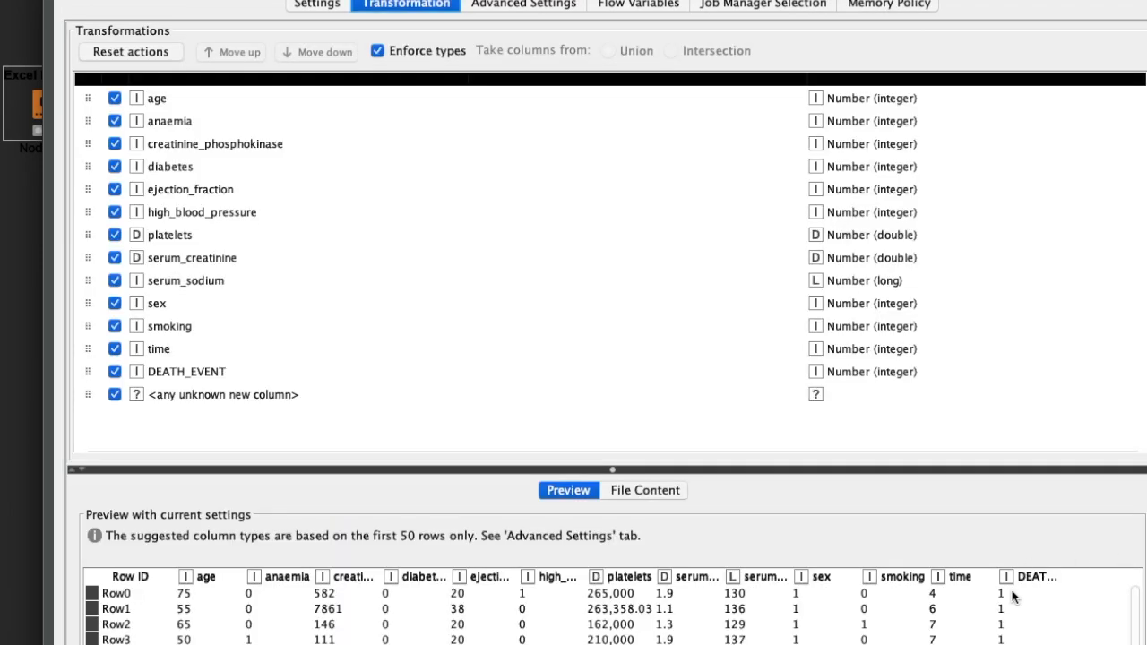
left_click(1045, 574)
left_click_drag(1065, 580, 1103, 580)
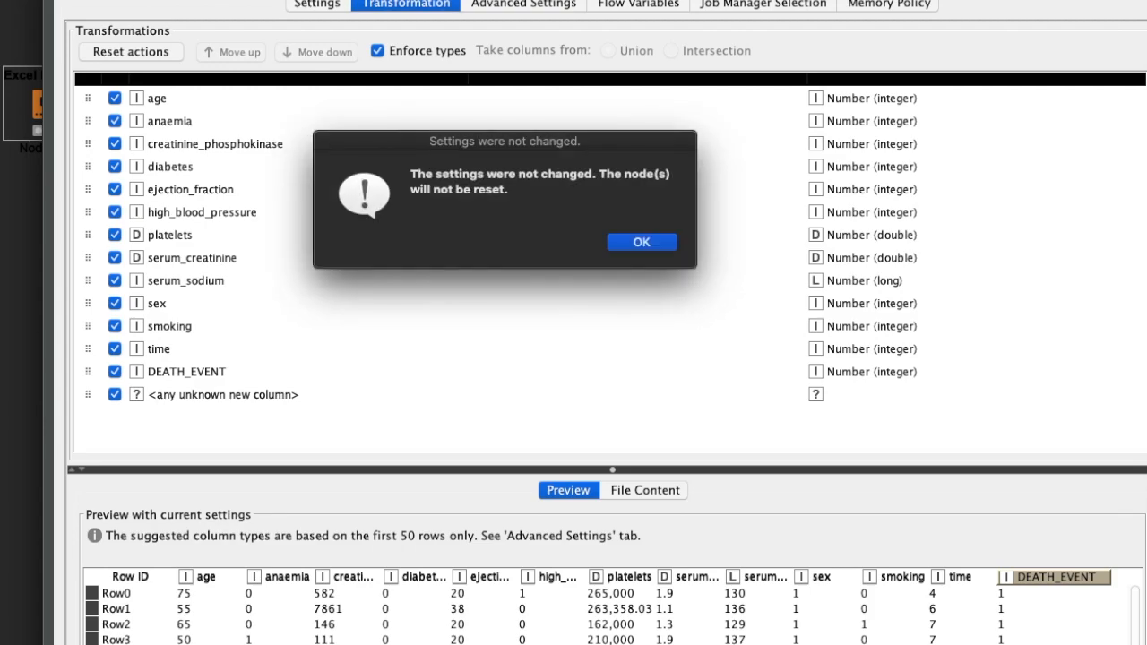
left_click(642, 242)
- Open the interactive view of the Partial Dependence/ICE Plot node fed by the XGBoost Predictor and reposition it to show the whole plot
right_click(1069, 124)
left_click(997, 339)
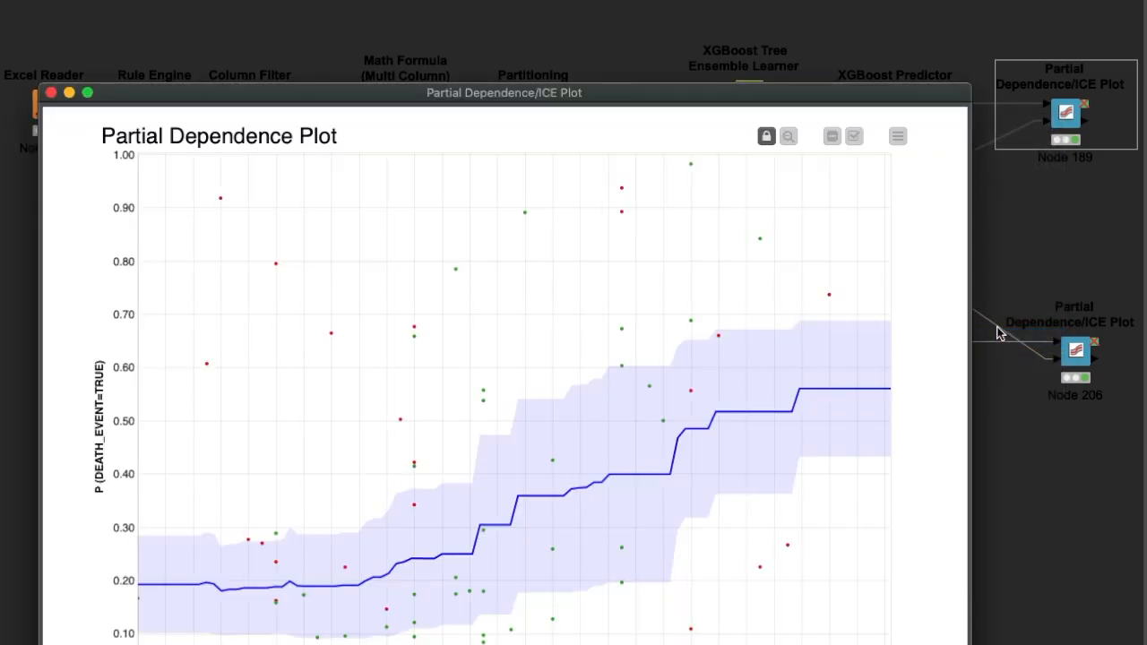
left_click_drag(878, 90, 900, 2)
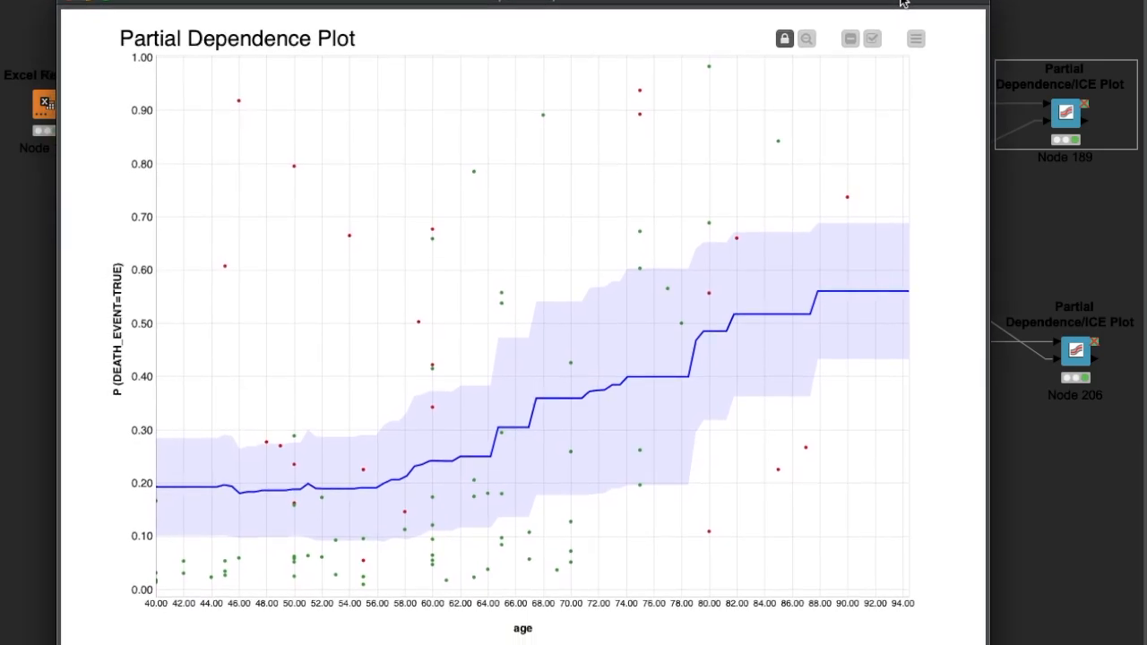
- Review the plot's display options and available features, keeping age selected, and hide the options
left_click(916, 39)
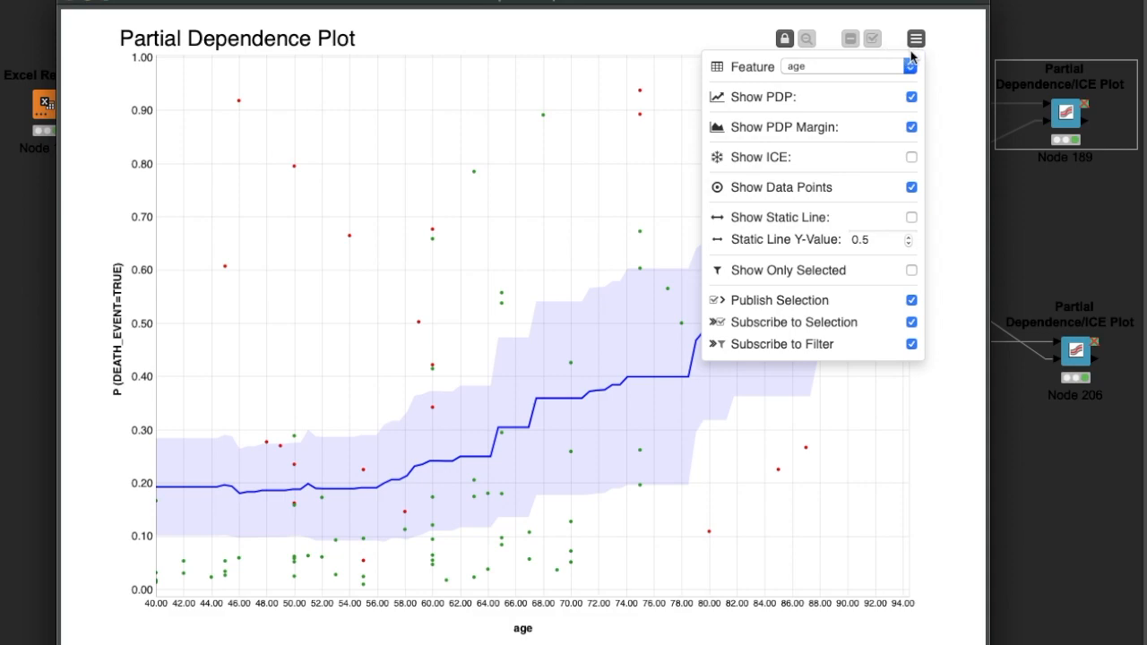
left_click(867, 71)
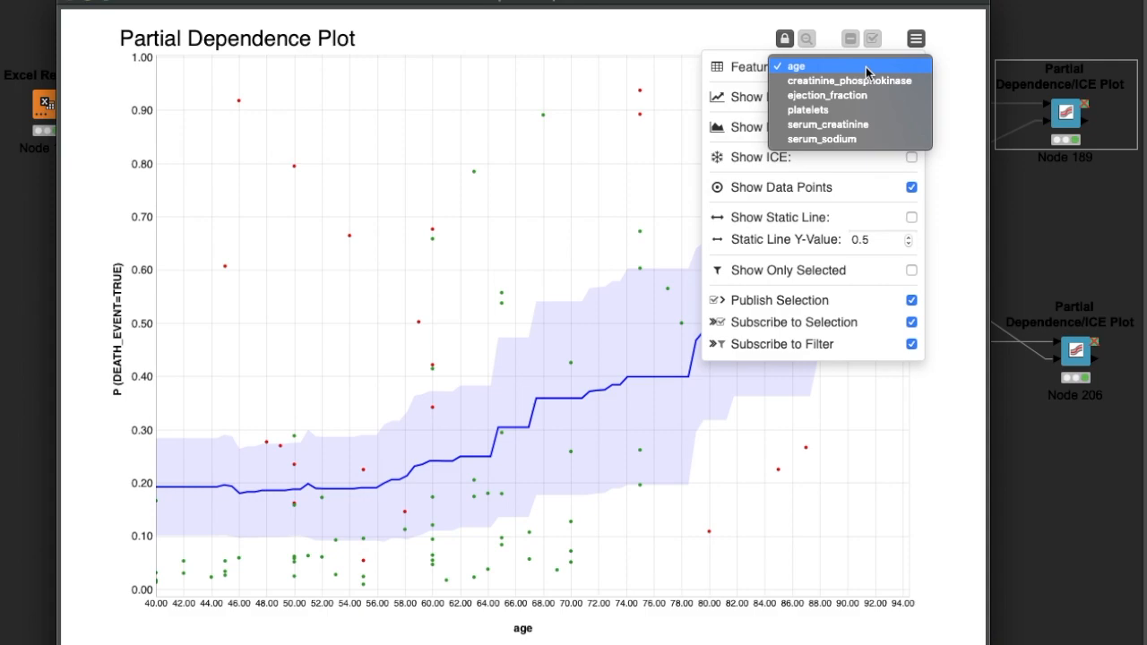
left_click(866, 68)
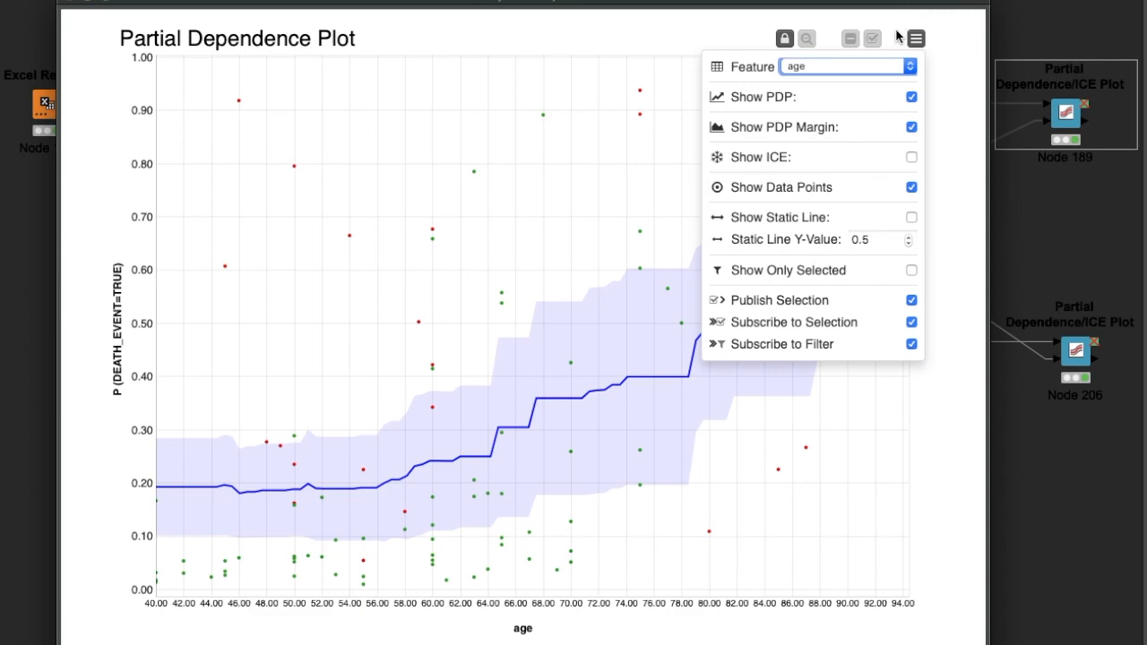
left_click(943, 81)
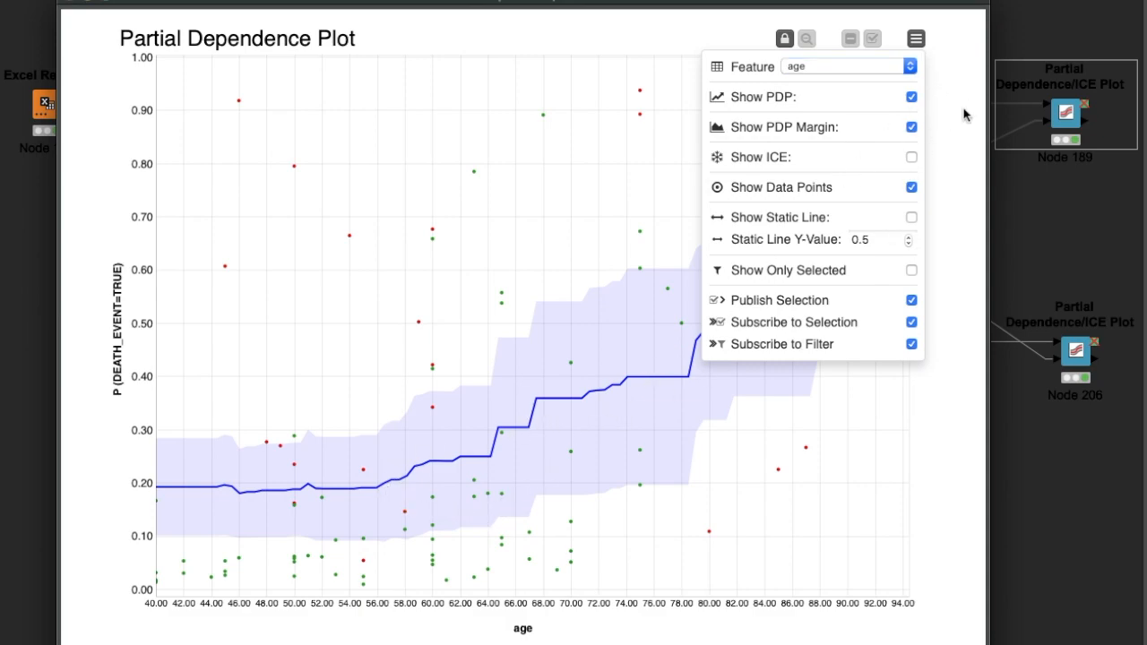
left_click(868, 72)
left_click(956, 69)
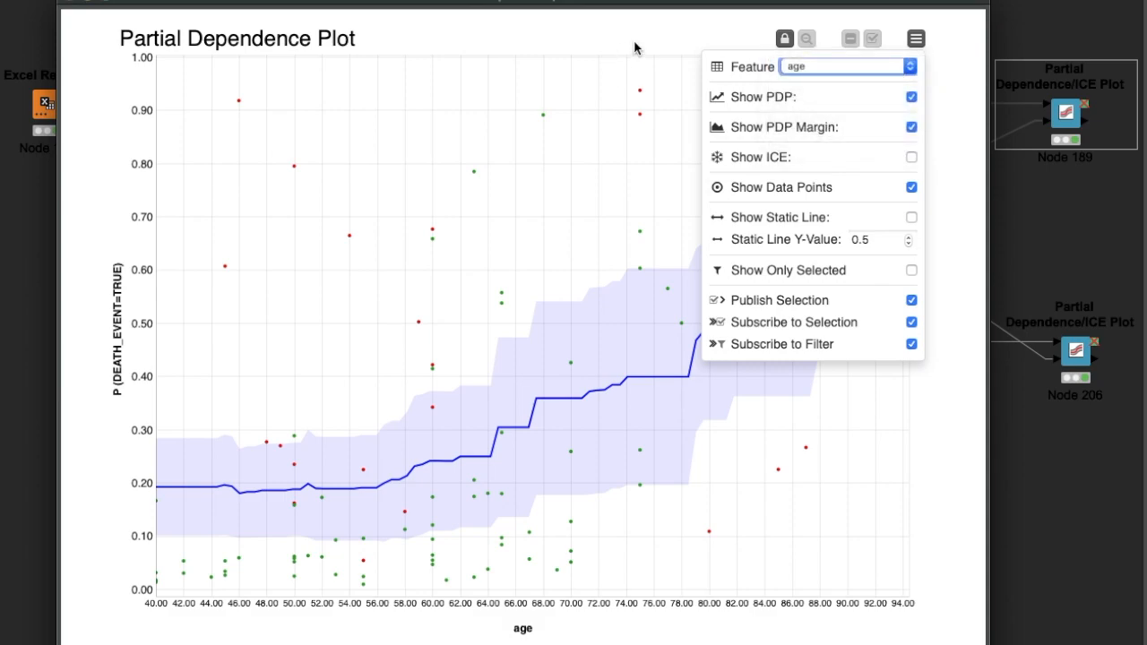
left_click(916, 39)
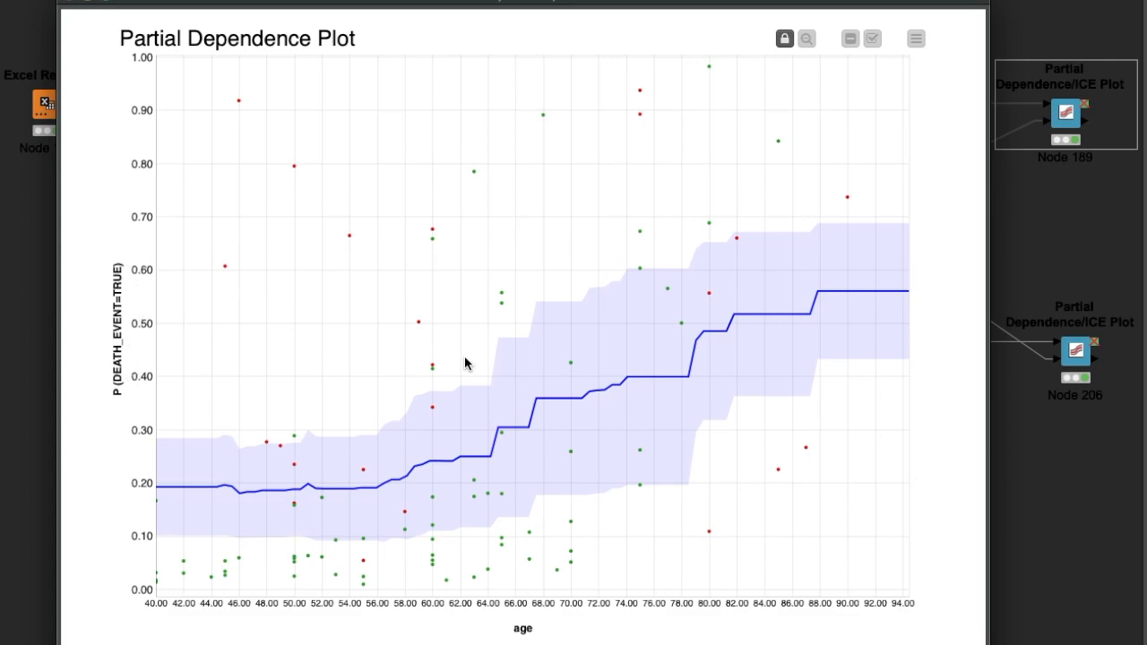
- View the partial dependence plot for the platelets feature and for ejection_fraction
left_click(916, 38)
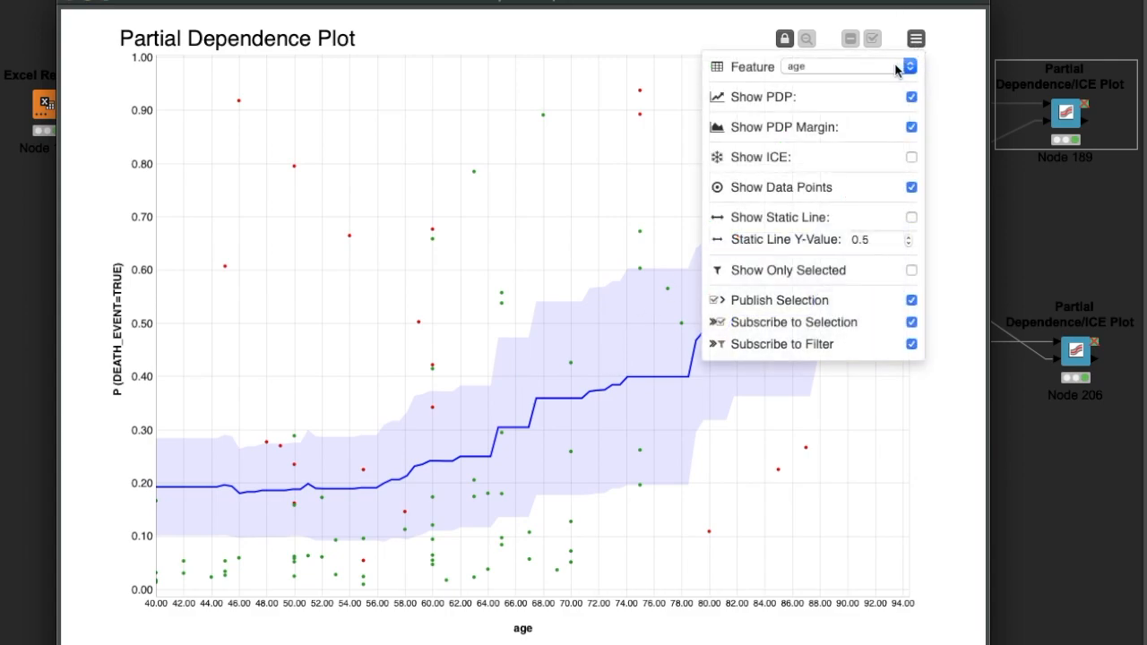
left_click(909, 69)
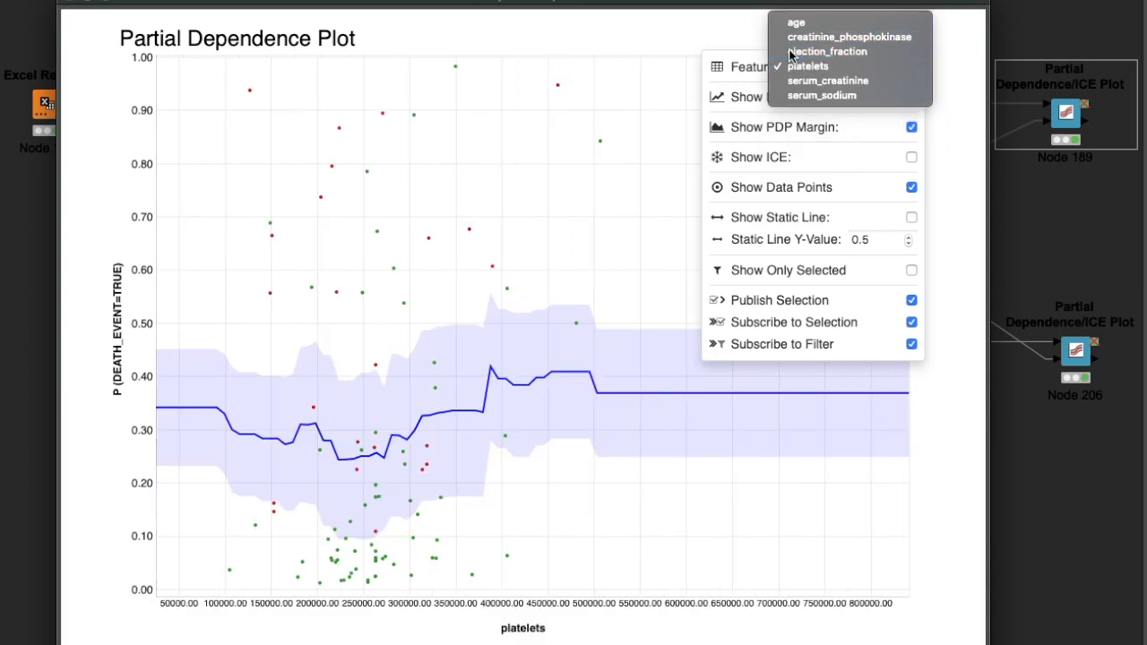
left_click(790, 54)
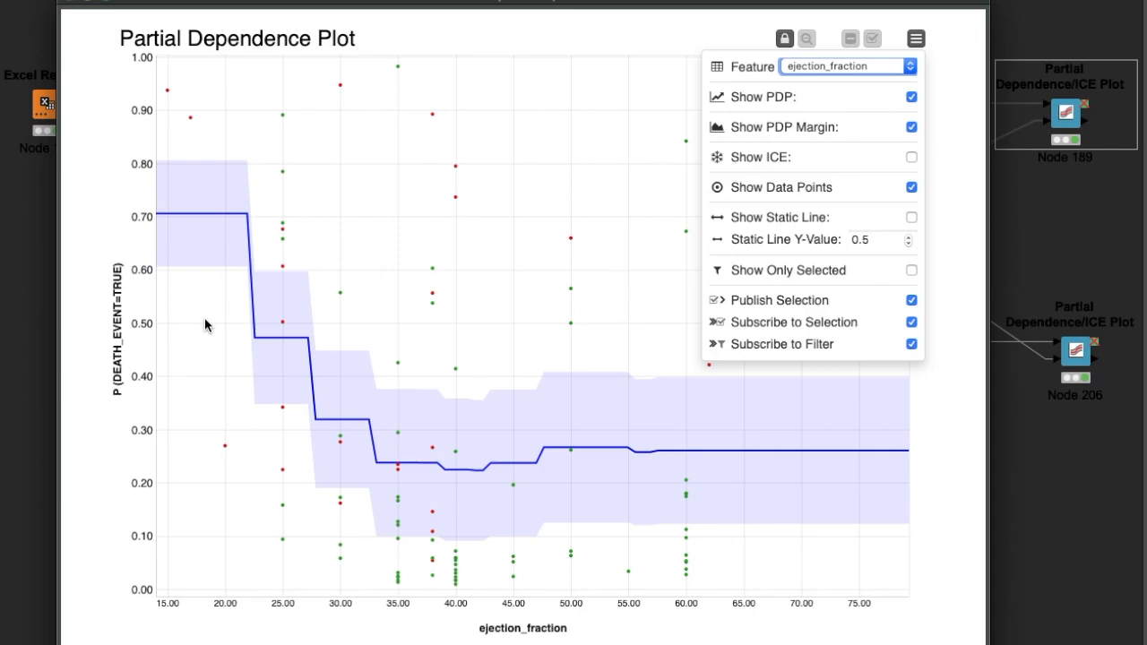
- Switch the plotted feature back to age and hide the plot's display options
left_click(873, 67)
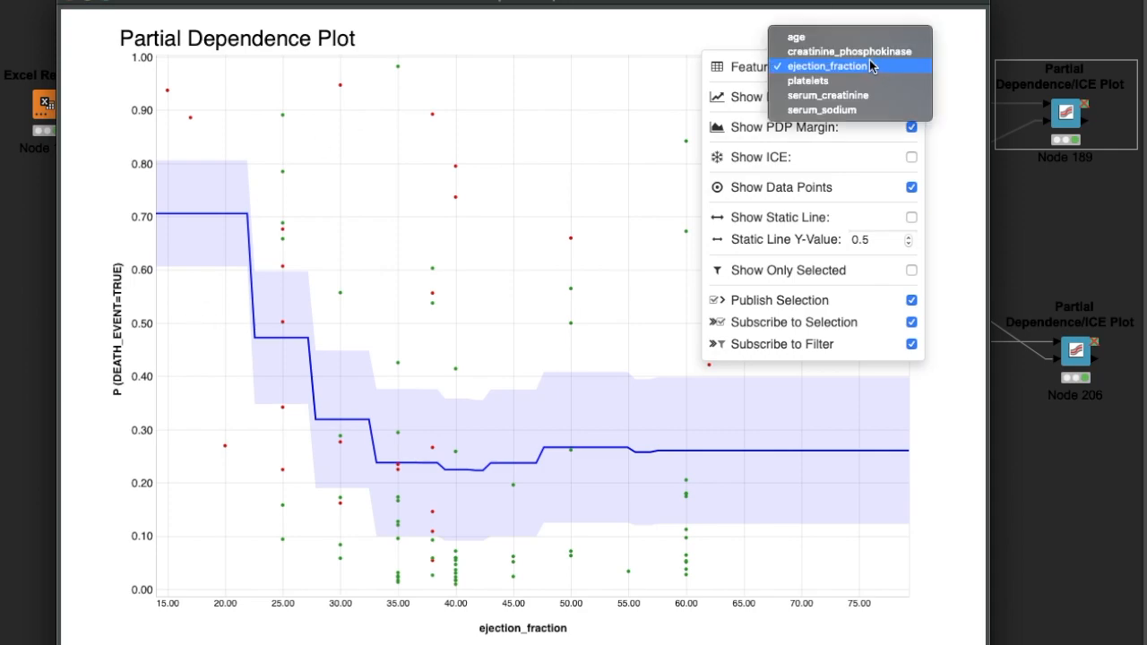
left_click(867, 40)
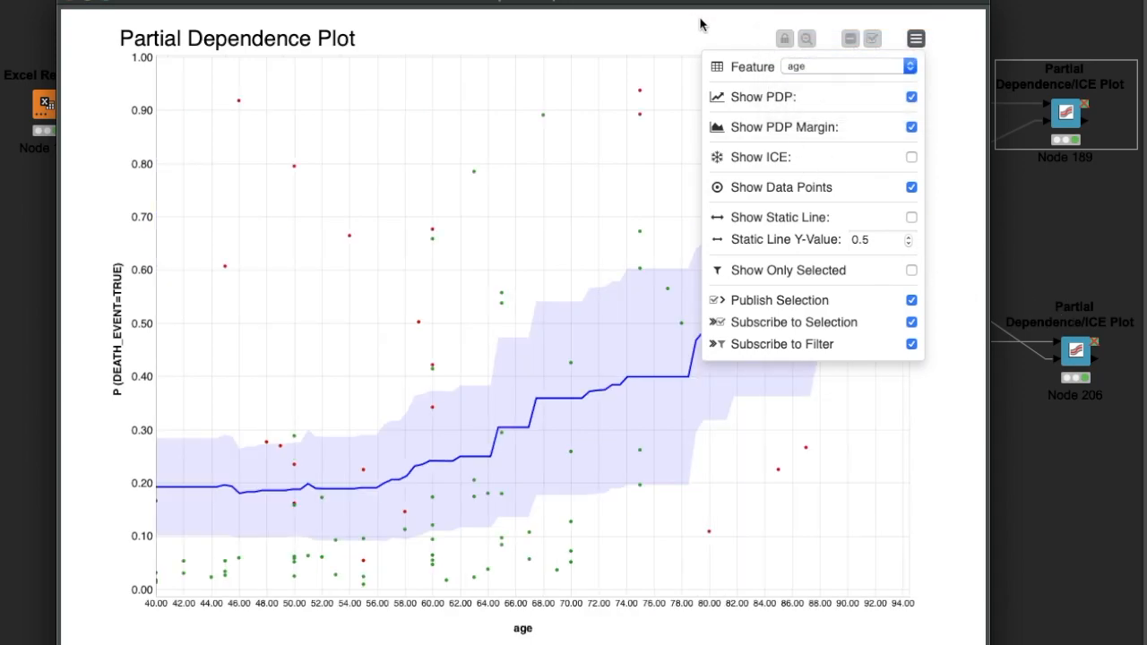
left_click(918, 40)
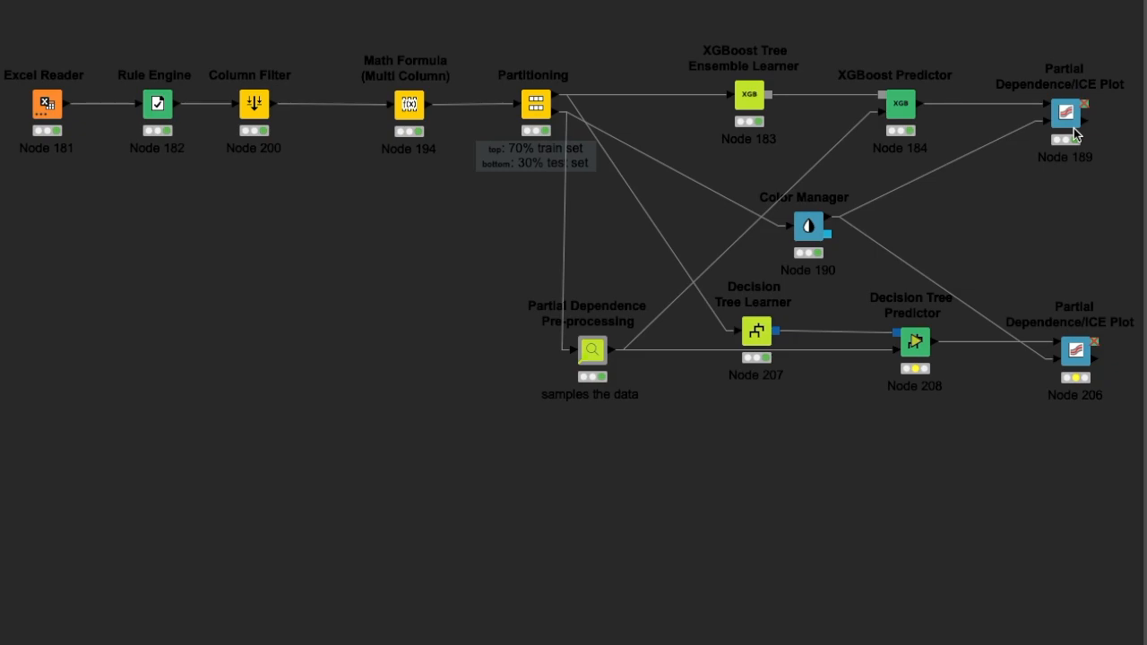
- Review the number of samples and included numerical features of the Partial Dependence Pre-processing node, and close its configuration unchanged
scroll(1063, 126, "right", 2)
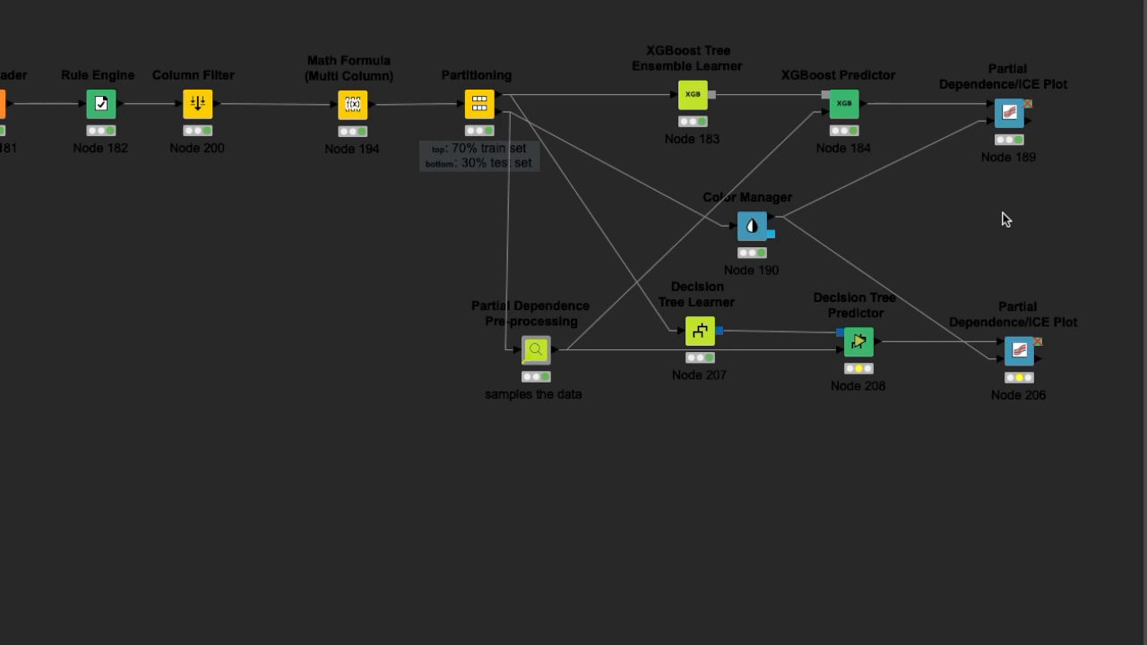
double_click(535, 352)
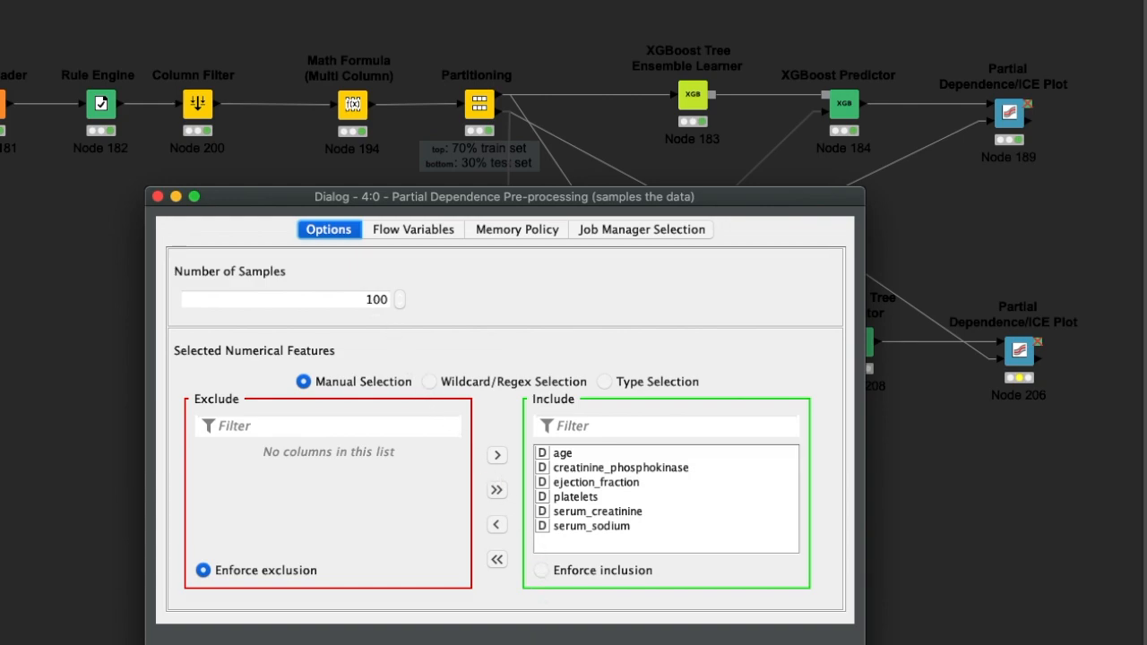
key("Return")
left_click(622, 247)
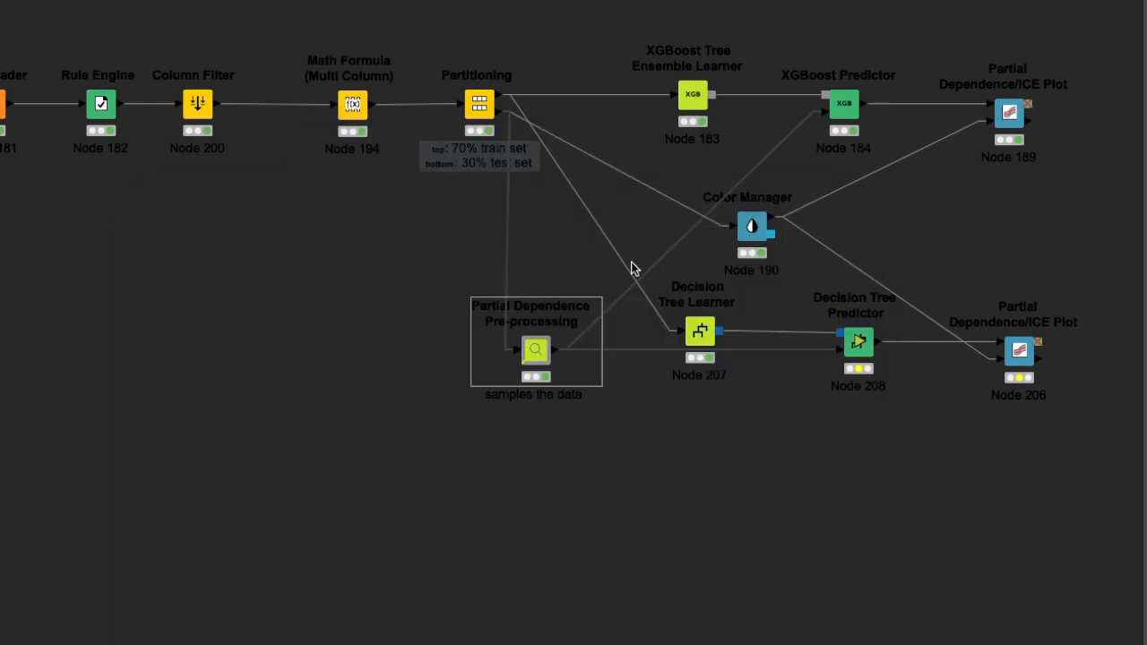
- Review the sampled features and prediction columns in the configuration of the XGBoost branch's Partial Dependence/ICE Plot node, and close it
left_click(1013, 121)
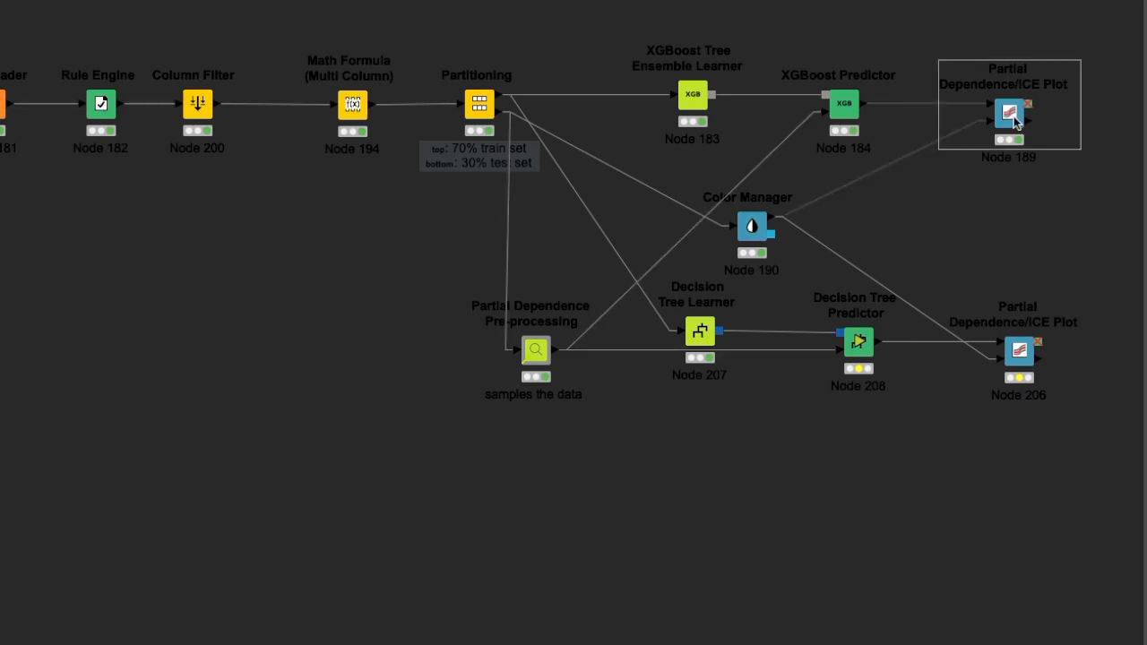
right_click(1015, 121)
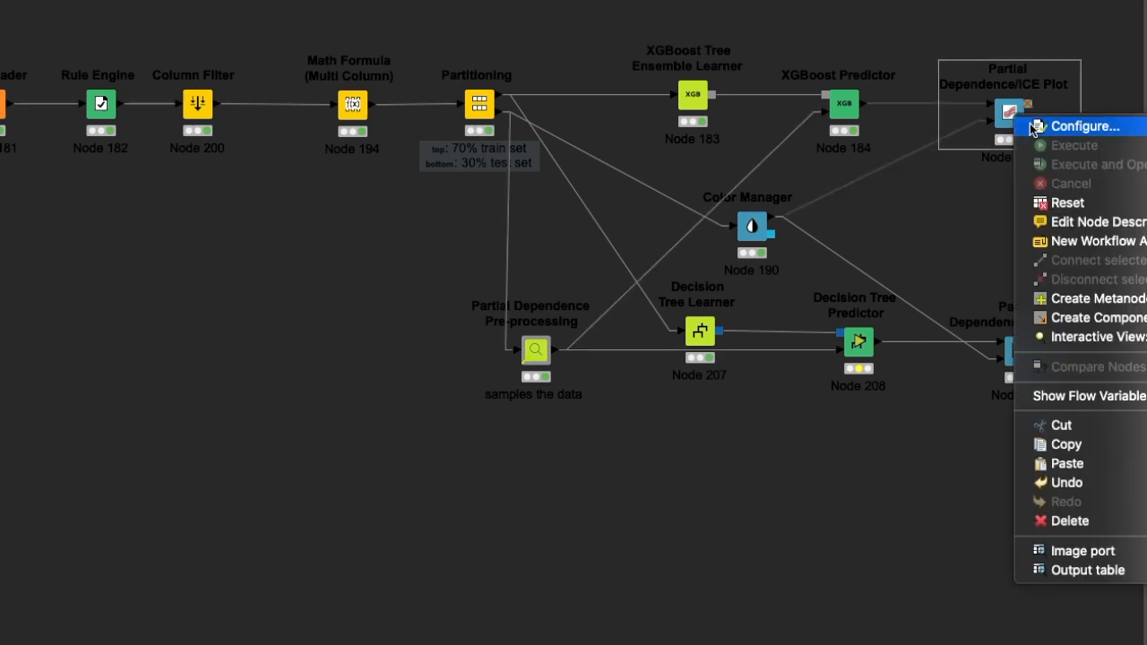
left_click(1029, 125)
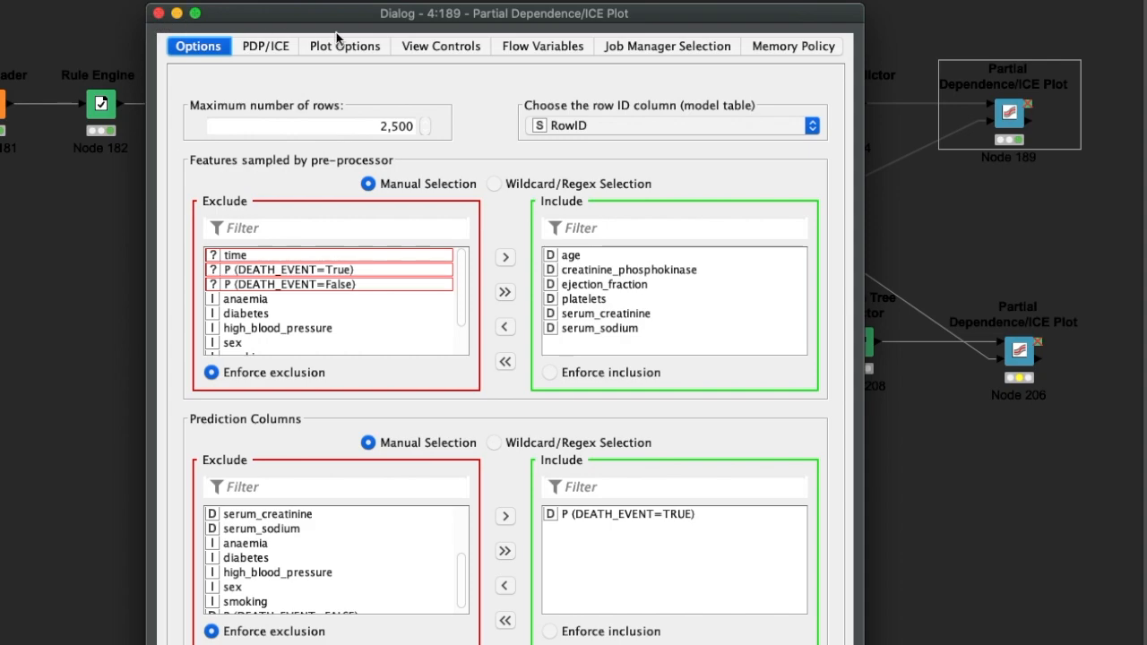
mouse_move(373, 18)
left_mouse_down()
mouse_move(374, 0)
mouse_move(363, 0)
left_mouse_up()
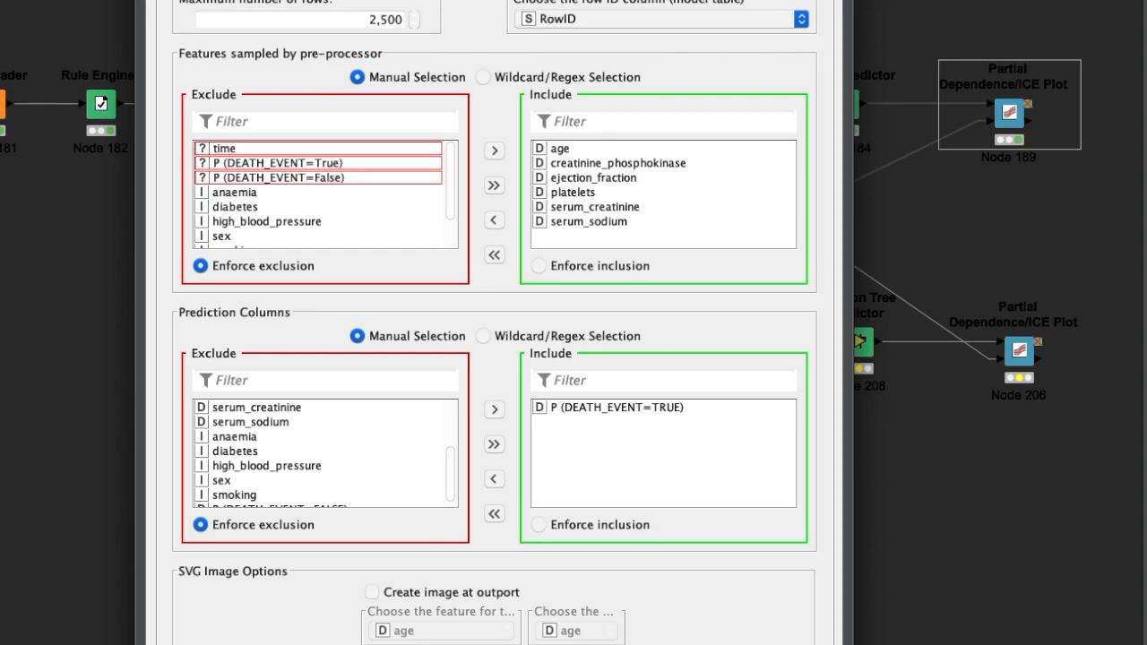
left_click_drag(363, 0, 360, 29)
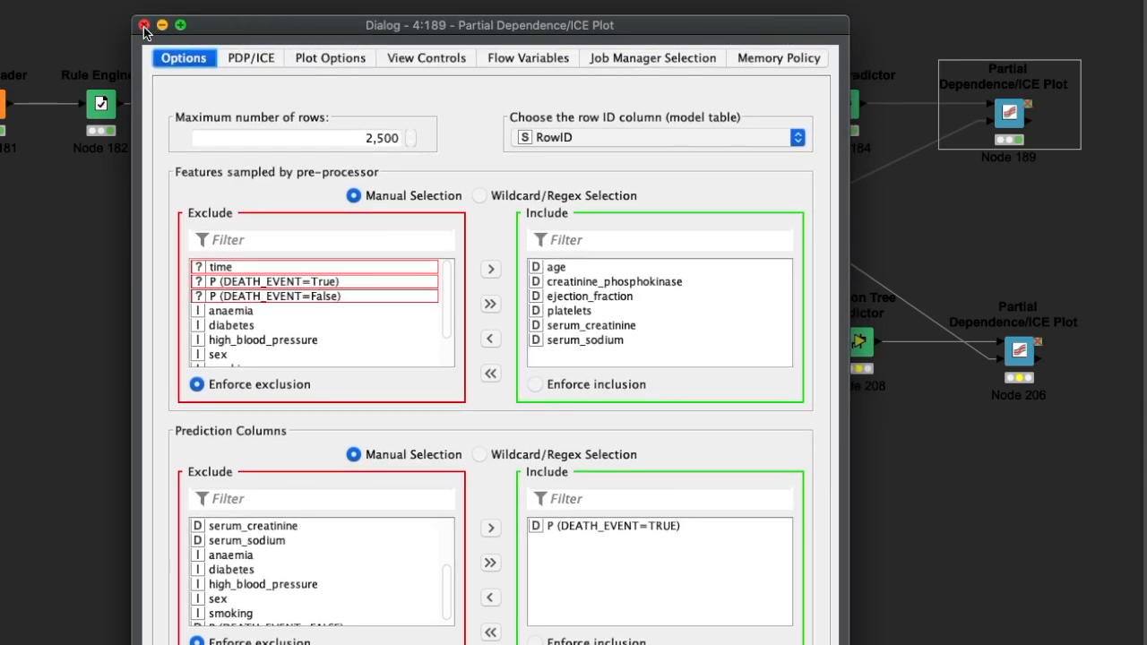
left_click(144, 25)
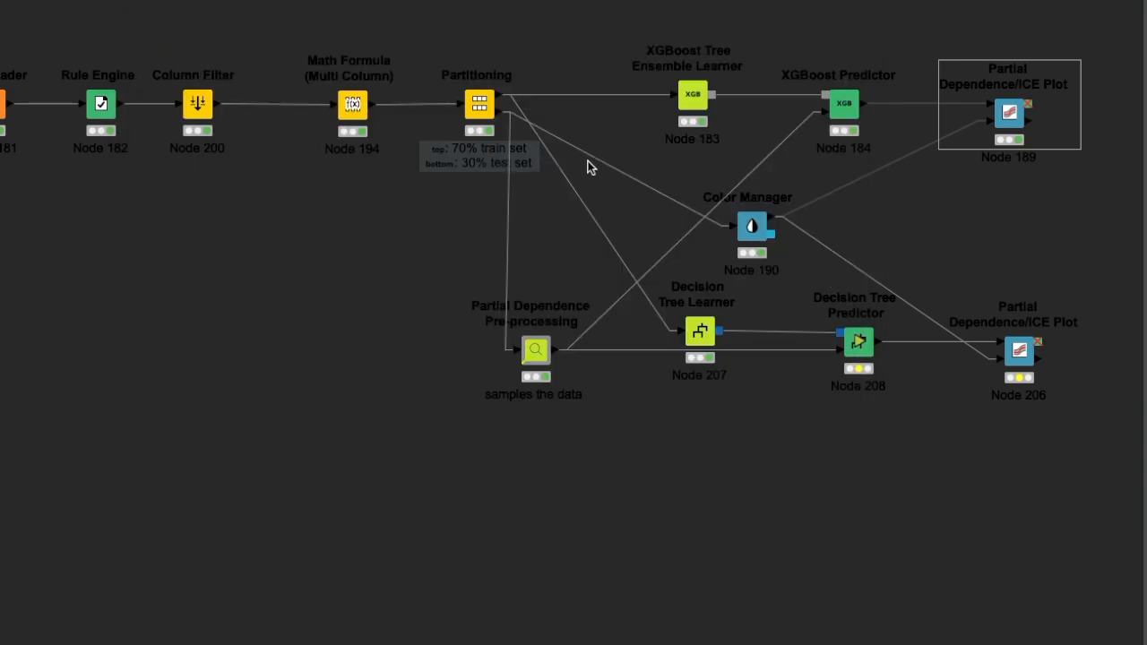
- Check the XGBoost Predictor's individual class probabilities option and the prediction column chosen in its connected Partial Dependence/ICE Plot node
left_click(843, 115)
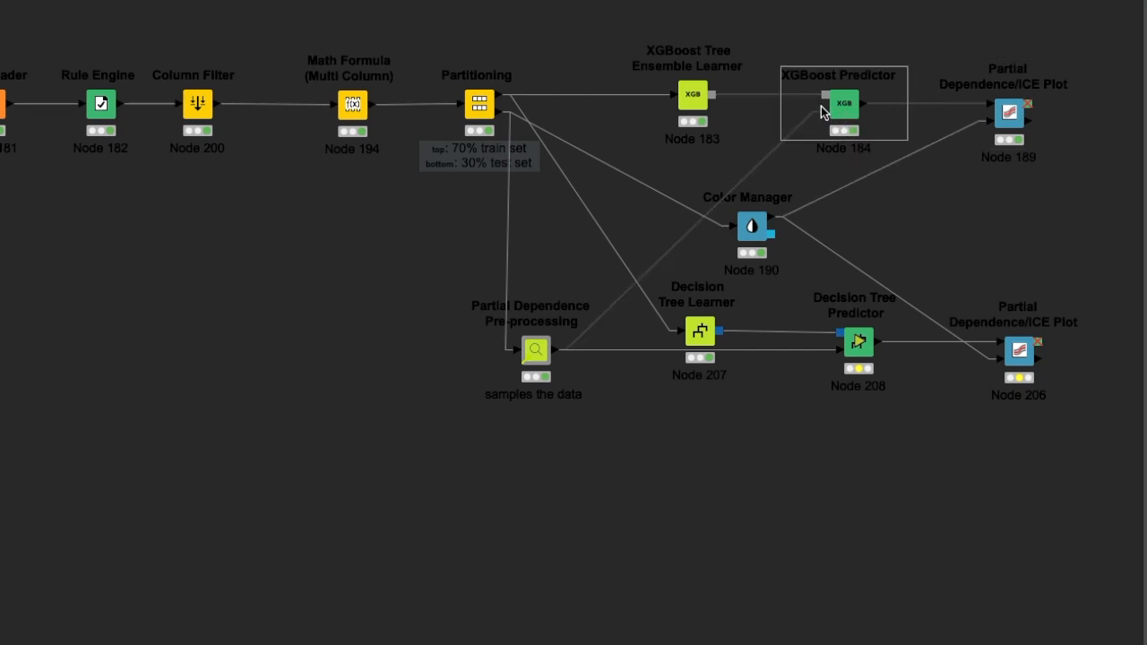
double_click(852, 106)
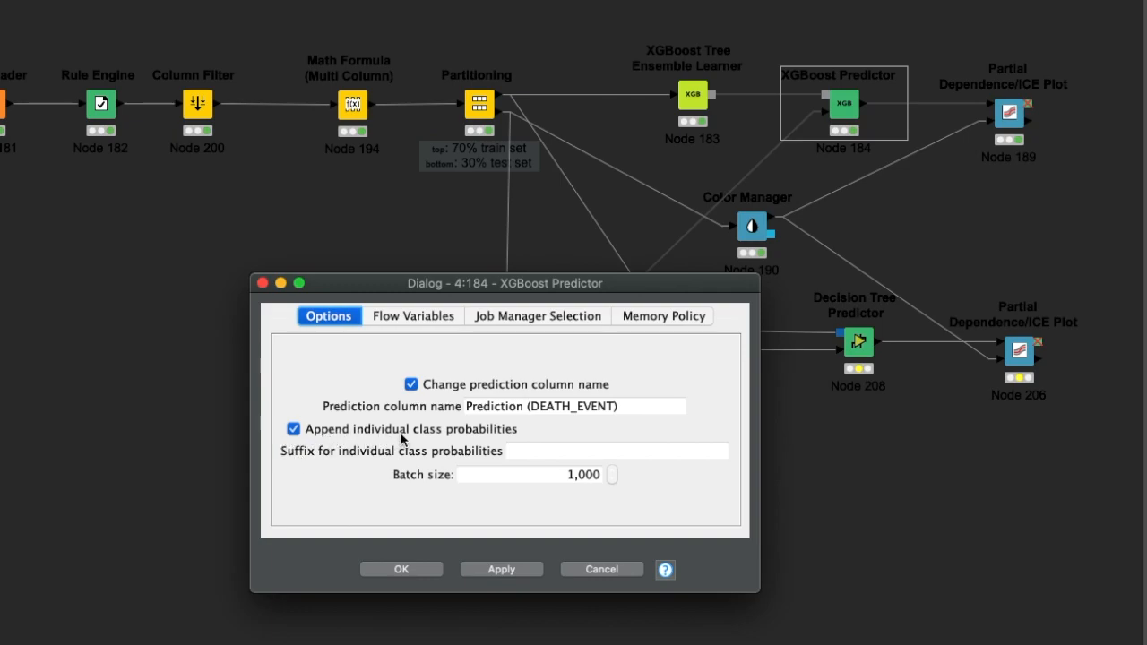
left_click(430, 567)
left_click(644, 241)
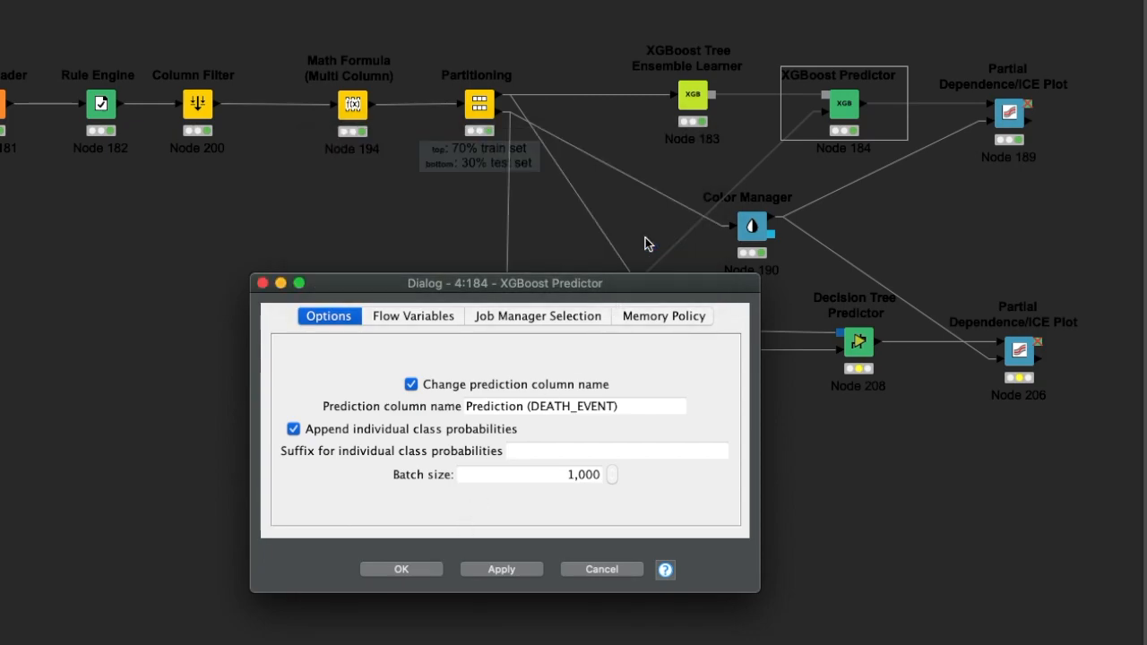
double_click(1010, 112)
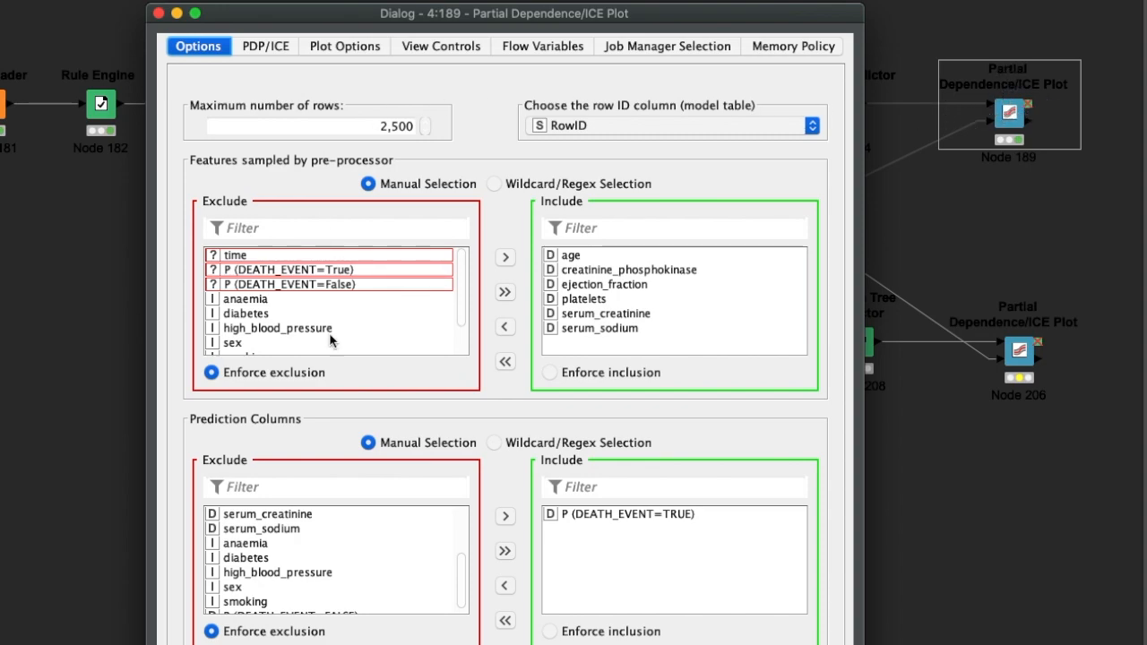
left_click(159, 13)
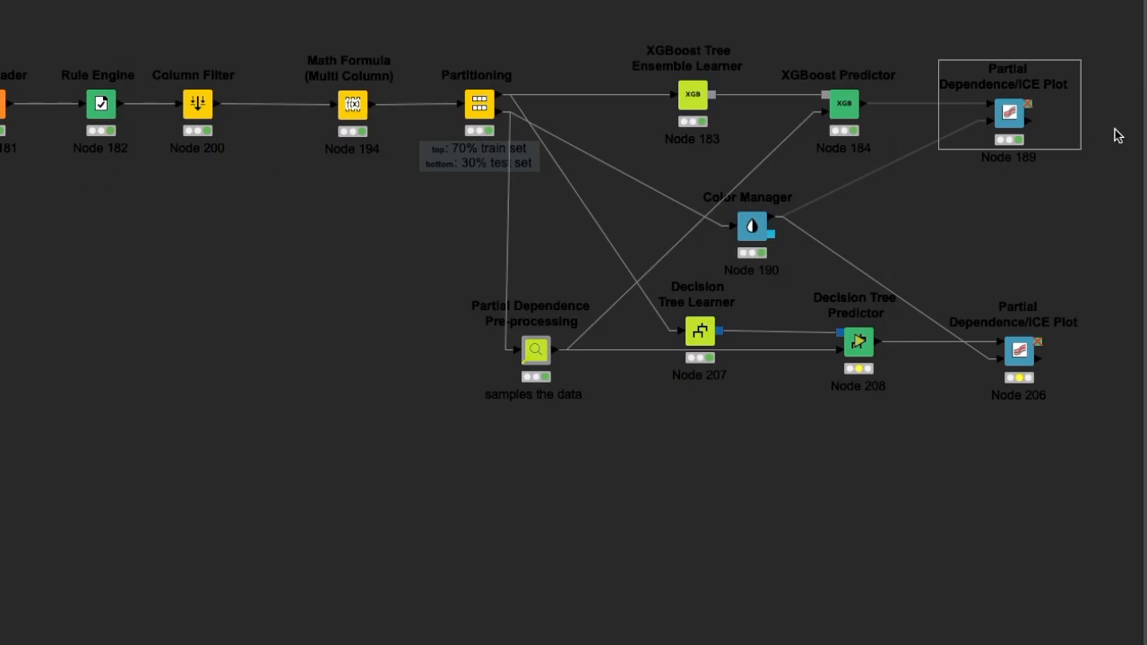
- Reopen the XGBoost branch's interactive partial dependence view, look through its selectable features without changing age, and close the view
right_click(1012, 125)
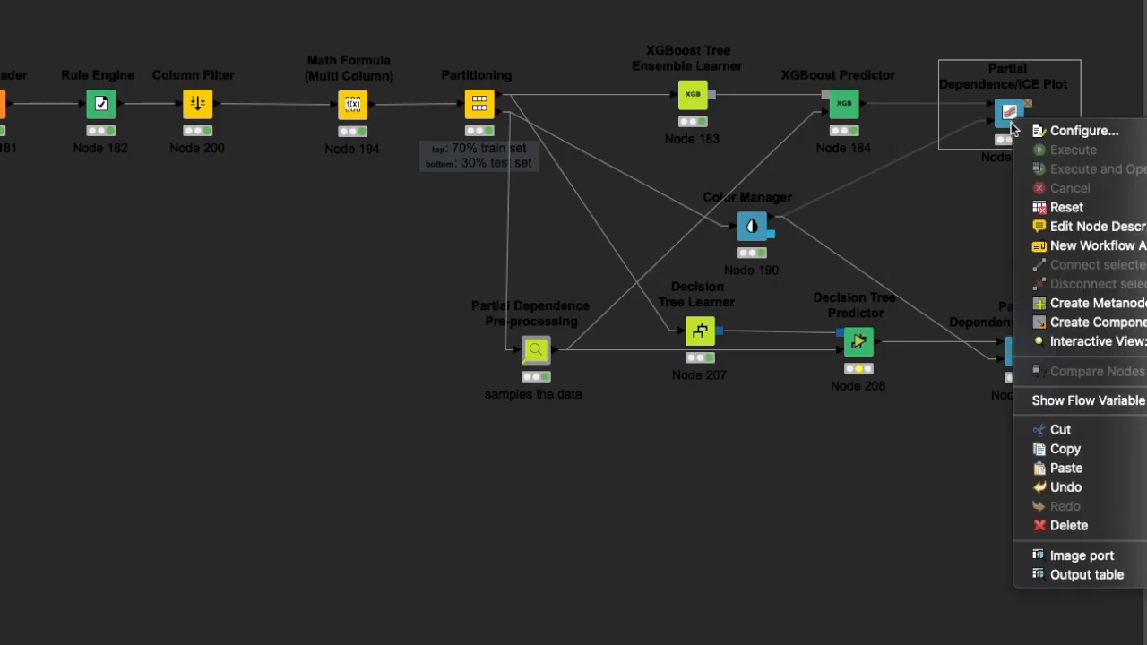
left_click(1076, 346)
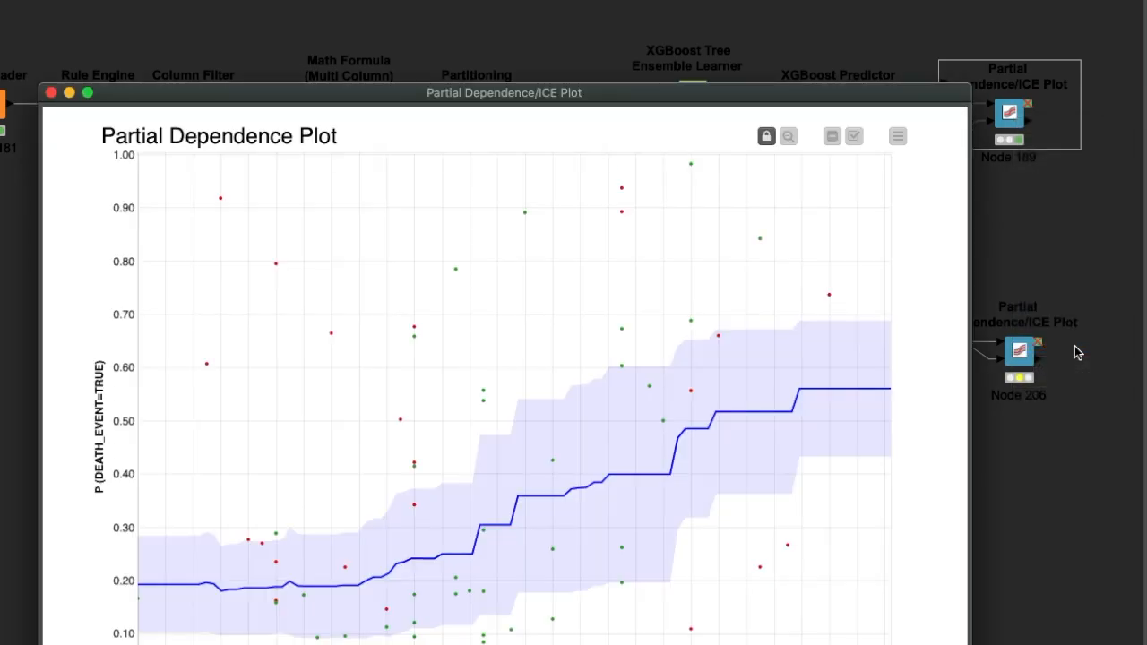
left_click_drag(861, 98, 927, 0)
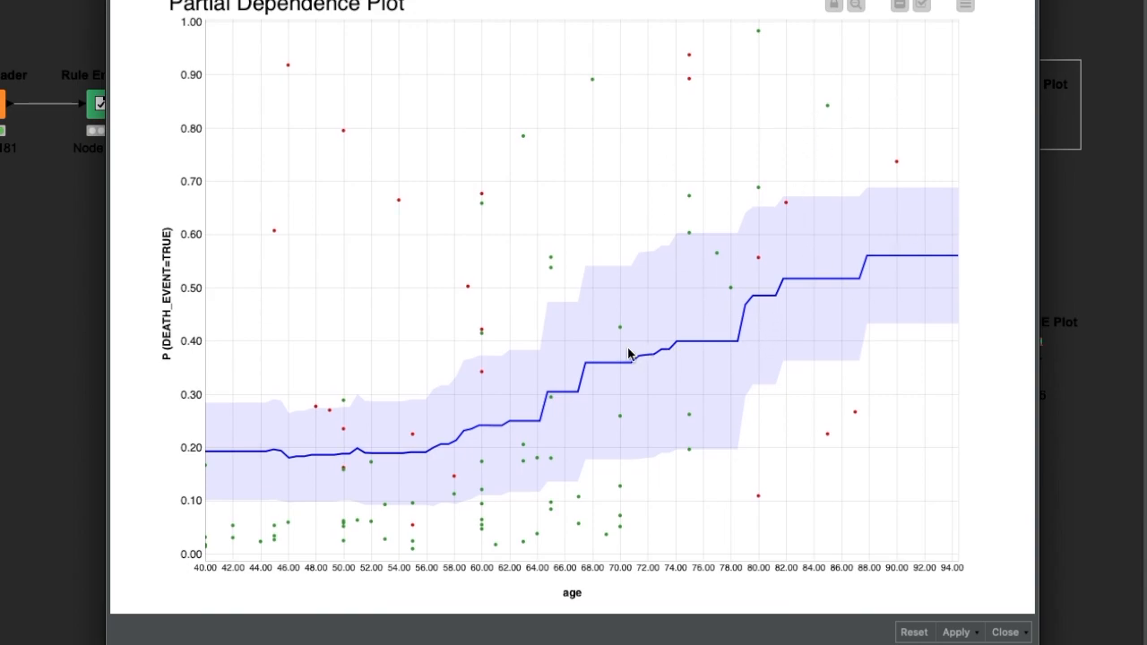
left_click(965, 7)
left_click(939, 32)
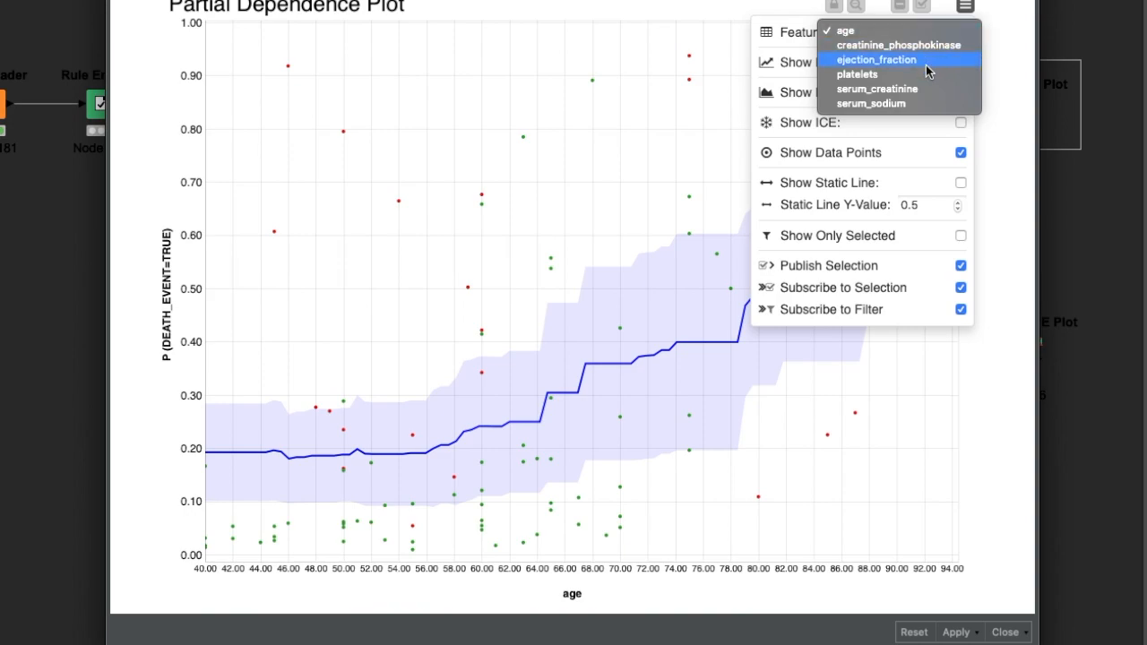
left_click(1001, 416)
left_click(1014, 399)
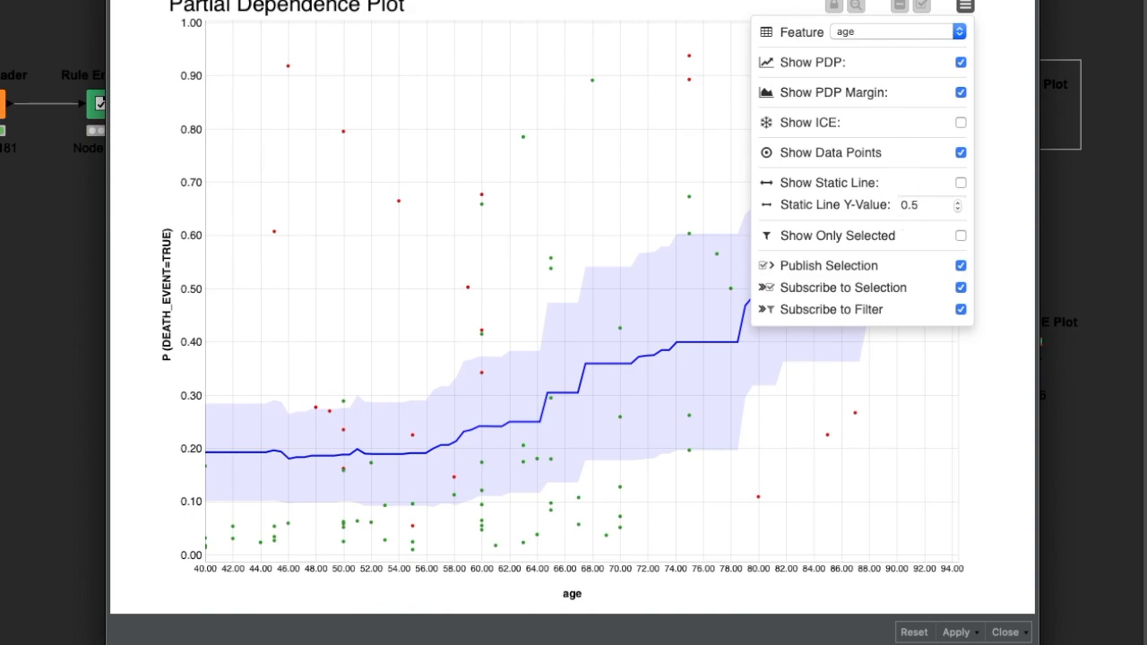
key("super+w")
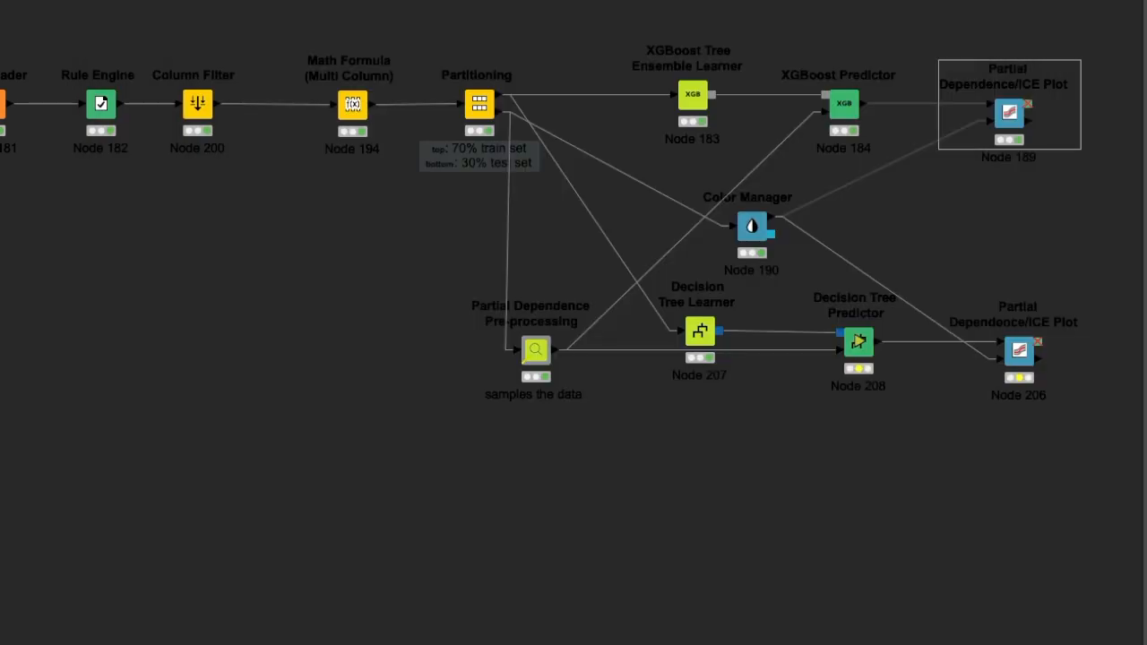